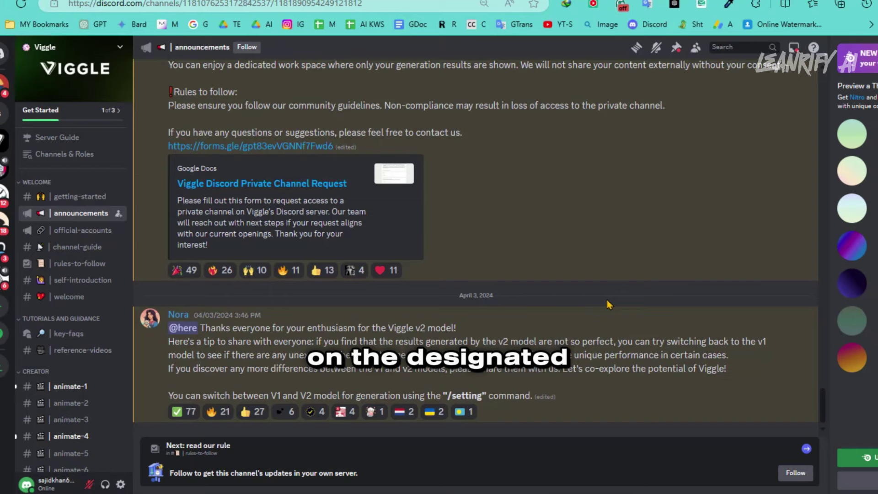
scroll(654, 310, "up", 5)
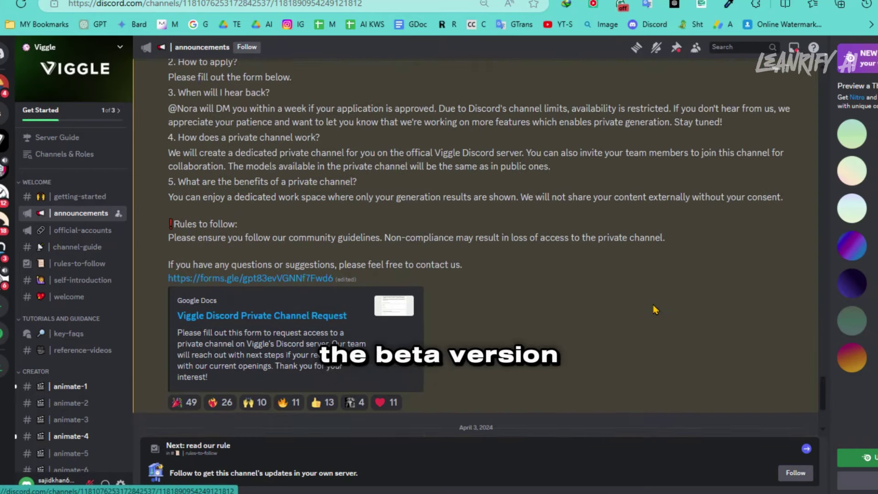
scroll(655, 309, "up", 3)
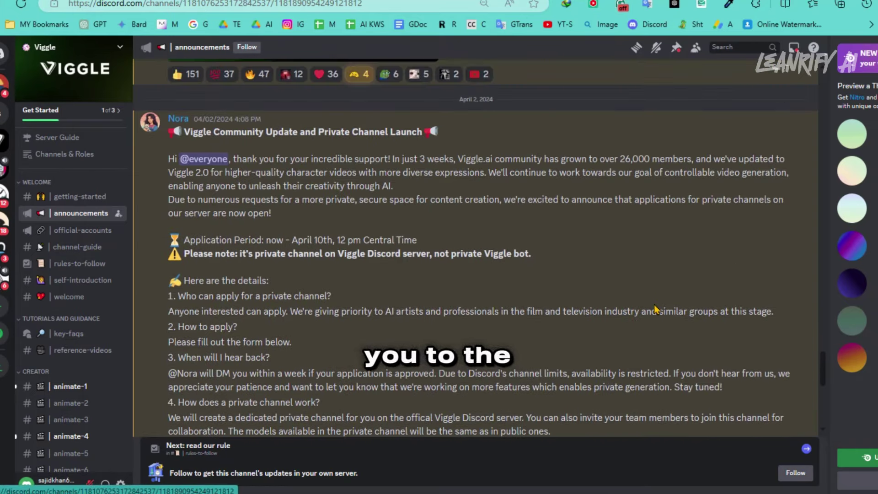
scroll(107, 283, "down", 3)
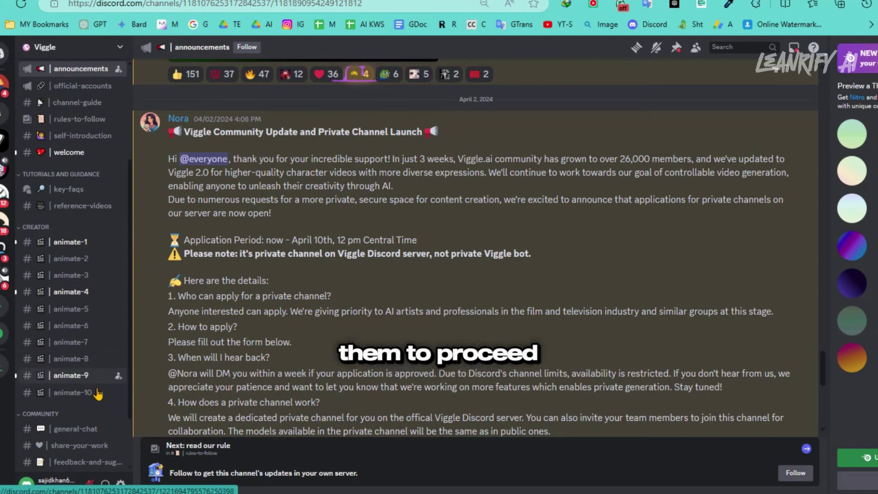
mouse_move(71, 435)
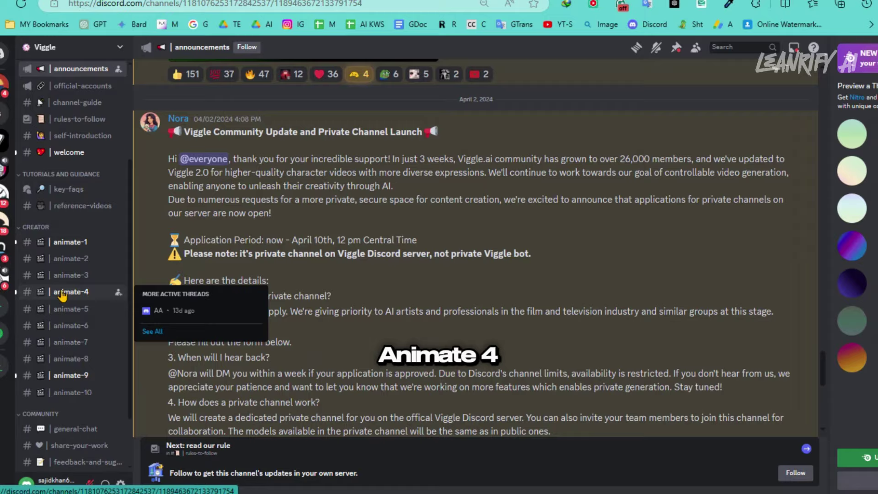
Step: Open #animate-4 and scroll back through other users' Viggle animate and mix results
left_click(71, 291)
scroll(543, 345, "up", 2)
scroll(543, 345, "up", 2)
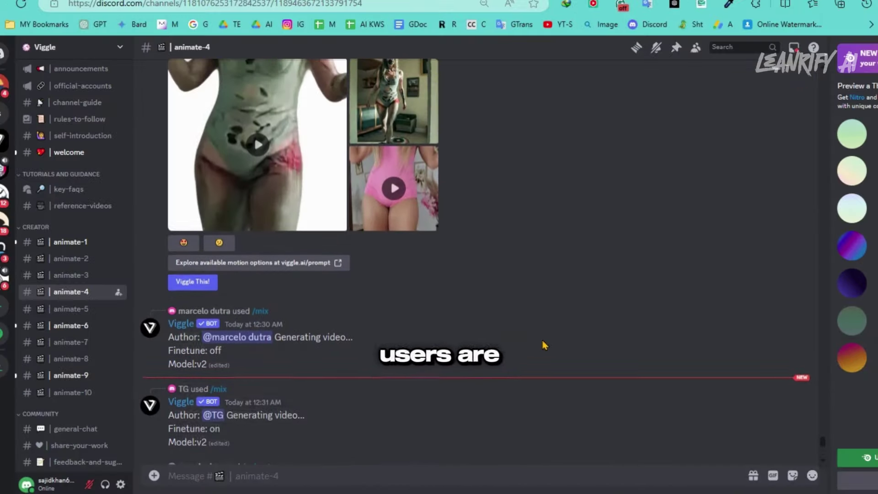
scroll(544, 345, "up", 2)
scroll(543, 344, "up", 2)
scroll(543, 345, "up", 2)
scroll(543, 345, "up", 2)
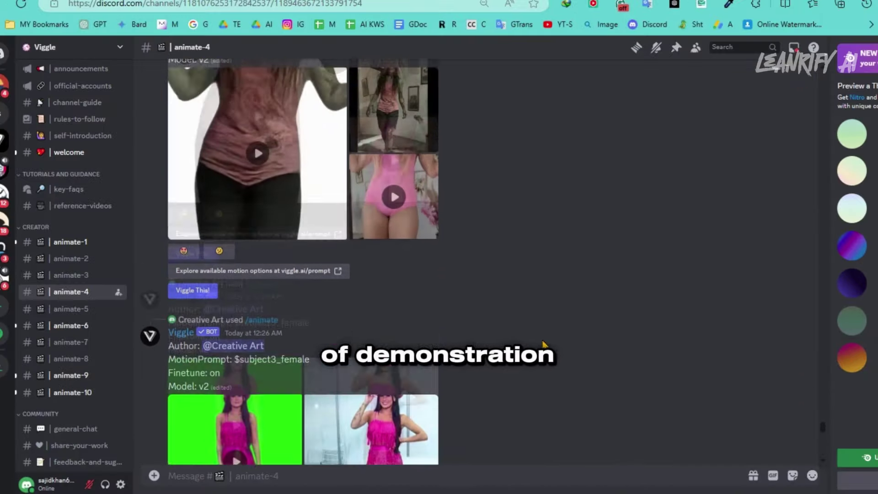
scroll(542, 345, "up", 2)
scroll(543, 345, "up", 1)
scroll(543, 345, "up", 2)
scroll(543, 344, "up", 1)
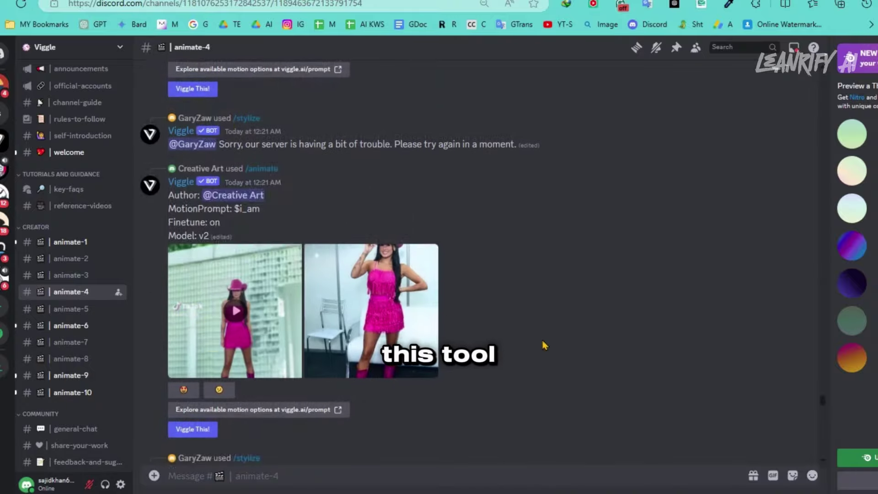
scroll(544, 344, "up", 2)
scroll(543, 345, "up", 2)
scroll(543, 344, "up", 2)
scroll(543, 344, "up", 2)
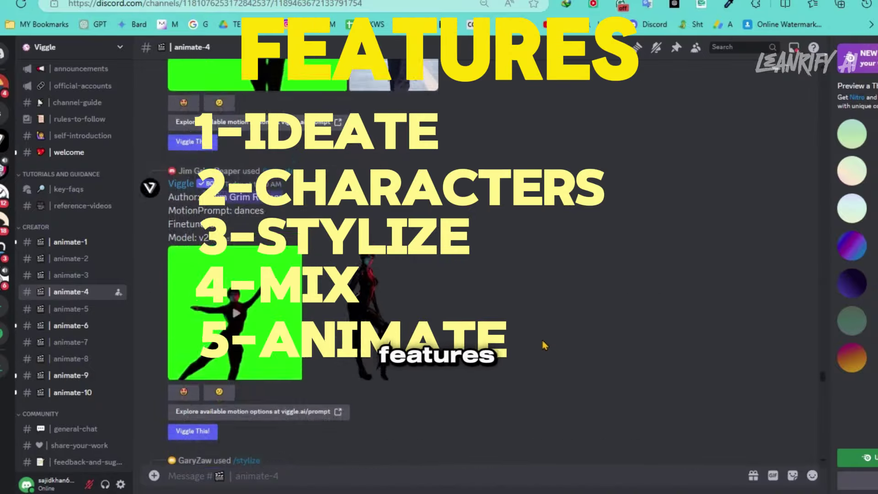
scroll(544, 345, "up", 2)
scroll(544, 345, "up", 2)
scroll(544, 345, "up", 2)
scroll(544, 346, "up", 2)
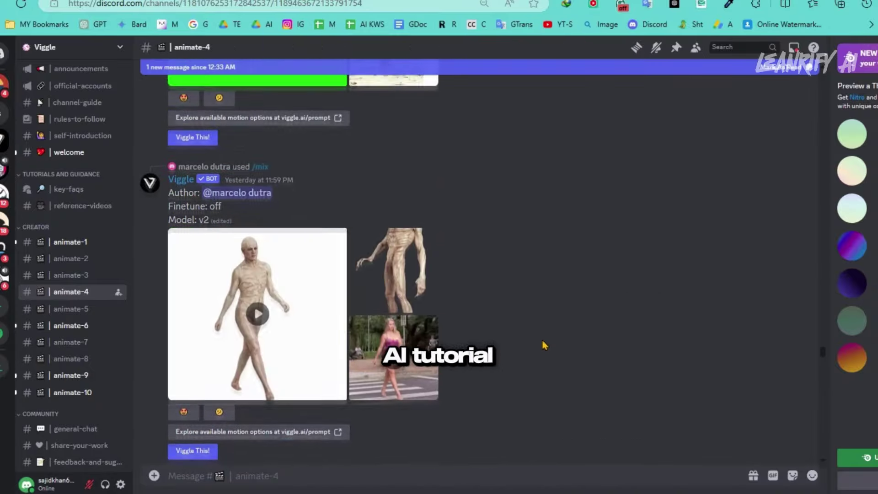
scroll(544, 345, "up", 1)
scroll(544, 345, "up", 2)
scroll(544, 345, "up", 2)
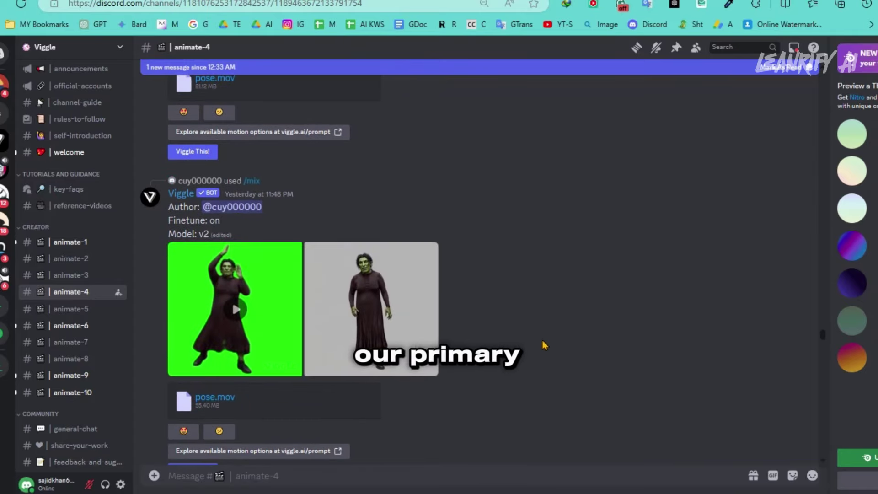
scroll(544, 345, "up", 2)
scroll(544, 345, "up", 2)
scroll(544, 345, "up", 2)
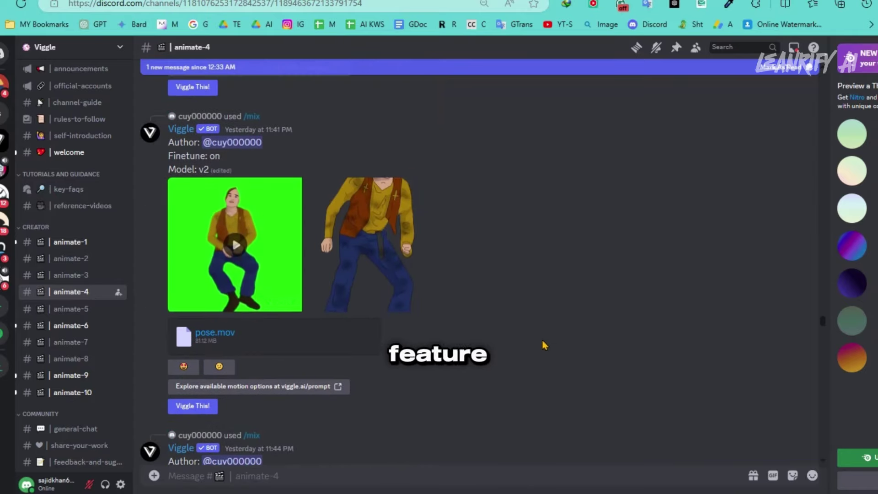
scroll(544, 345, "up", 2)
scroll(544, 345, "up", 2)
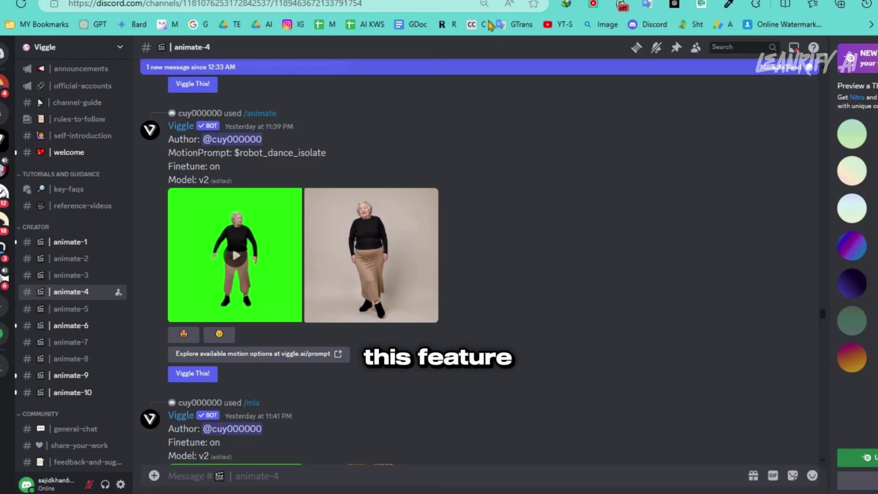
scroll(450, 429, "down", 2)
scroll(450, 429, "down", 2)
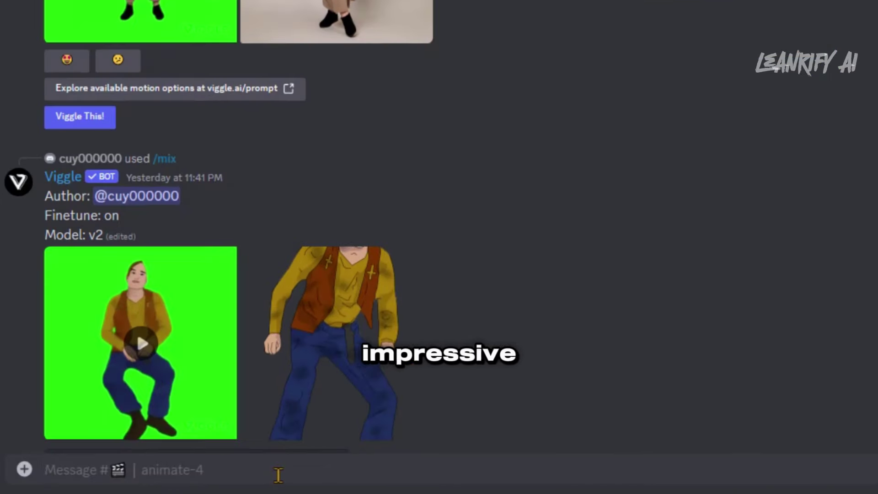
Step: Run Viggle /mix with the doll image and video_3.mp4, Green background, finetune On
type("/")
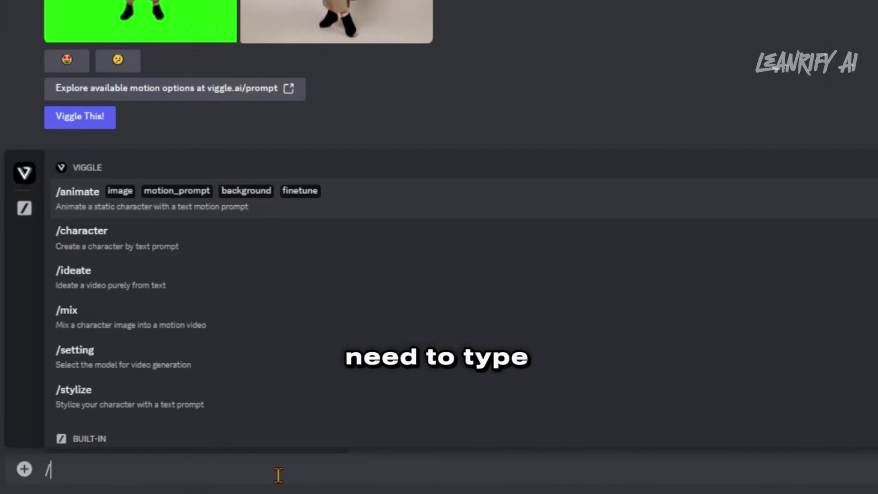
left_click(124, 326)
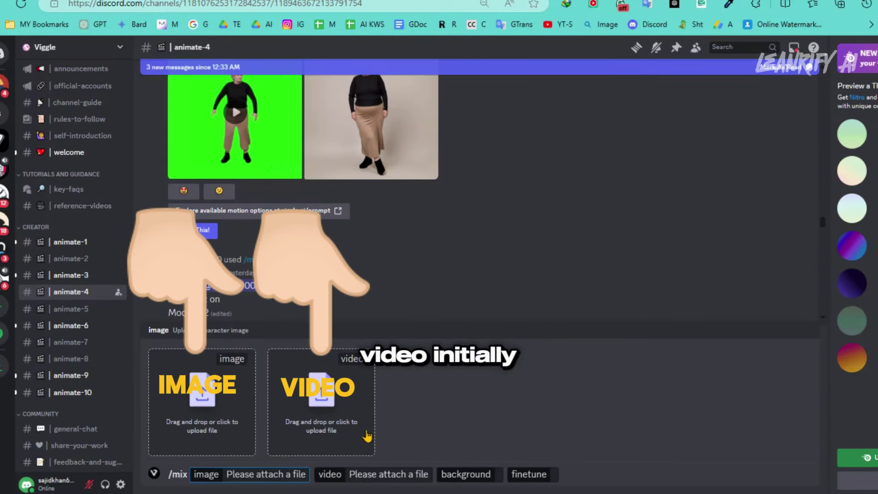
left_click(192, 401)
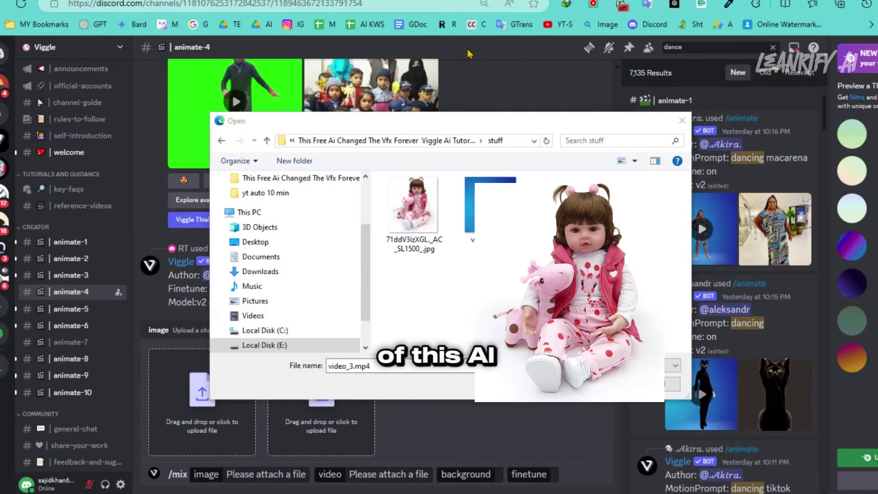
double_click(421, 200)
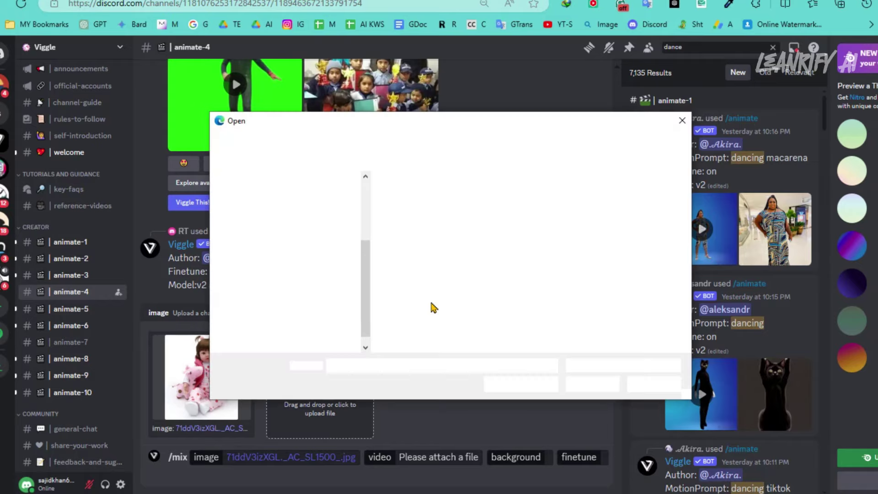
left_click(475, 208)
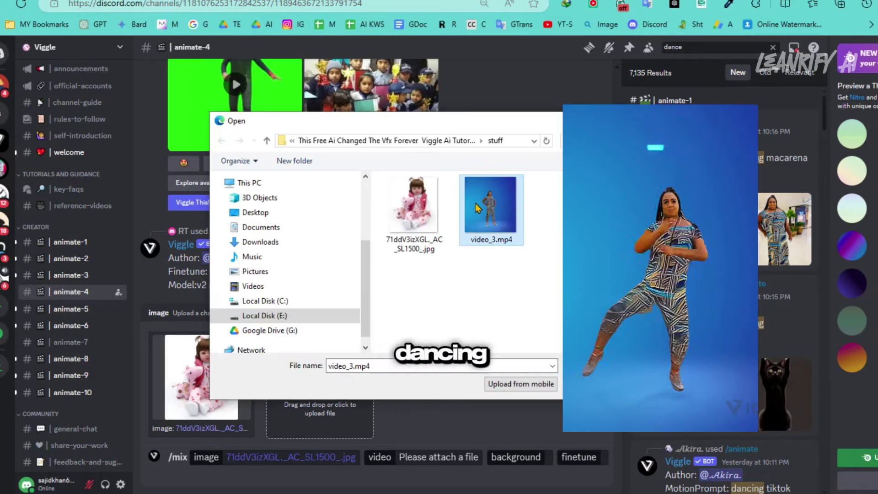
double_click(476, 208)
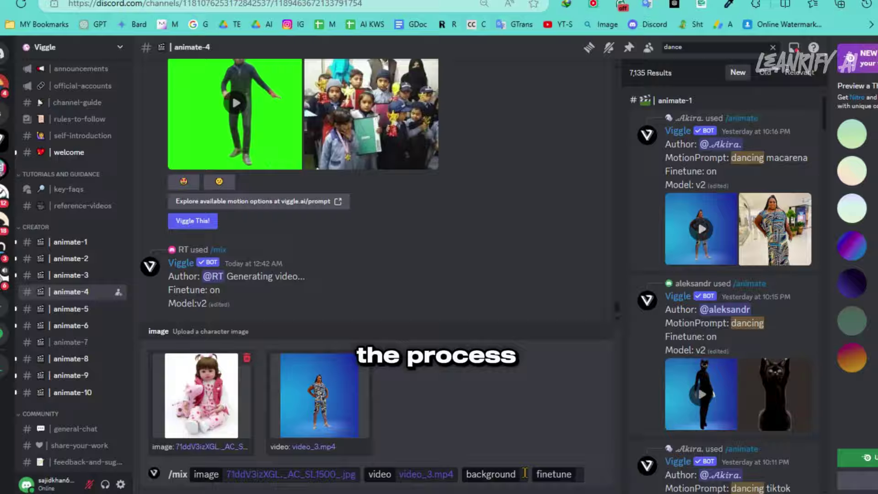
left_click(525, 473)
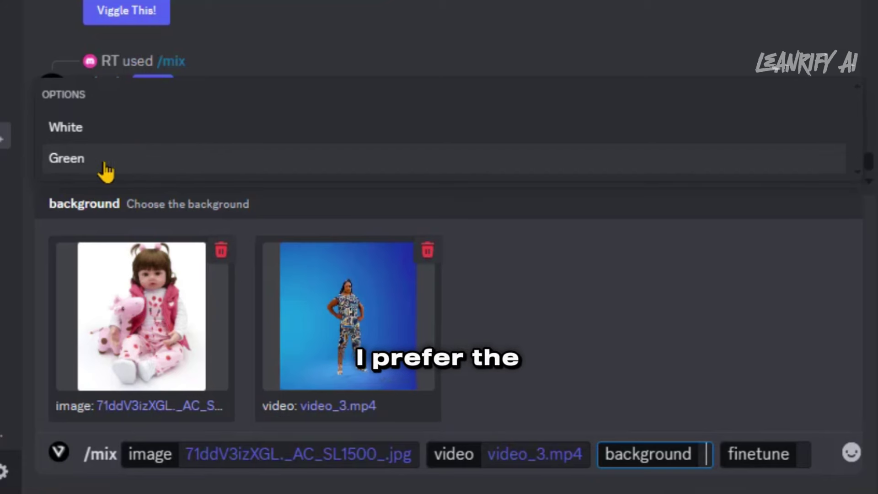
left_click(73, 165)
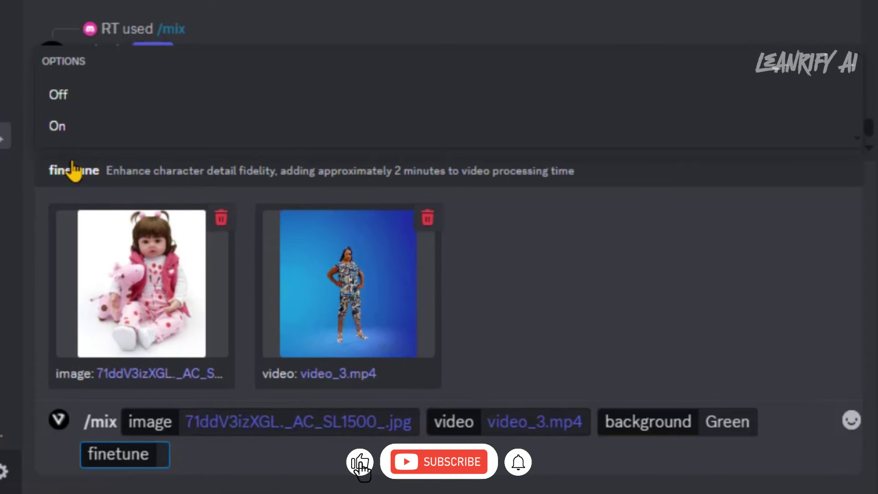
left_click(83, 133)
key("Return")
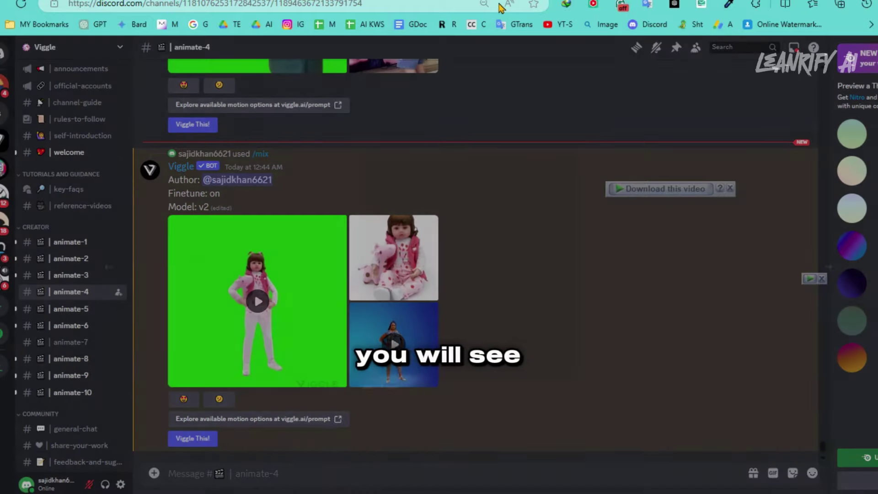
mouse_move(468, 261)
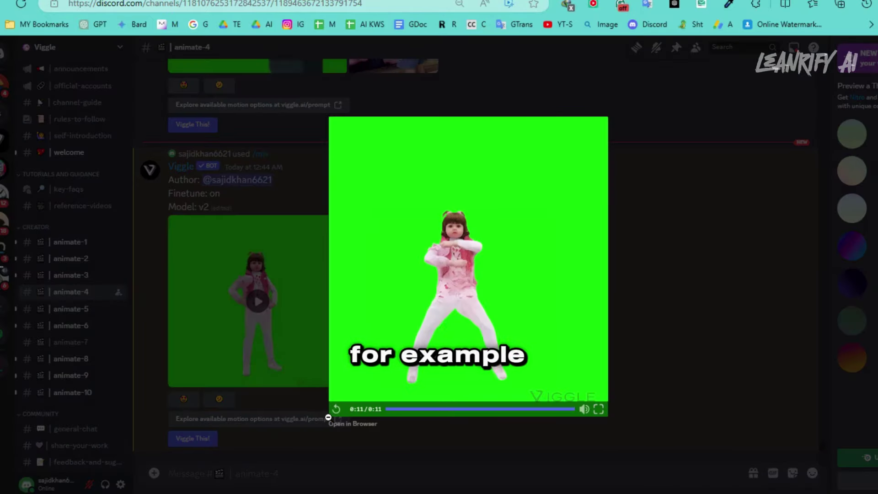
Step: Replay the generated doll dance video in the Viggle bot's reply
left_click(335, 411)
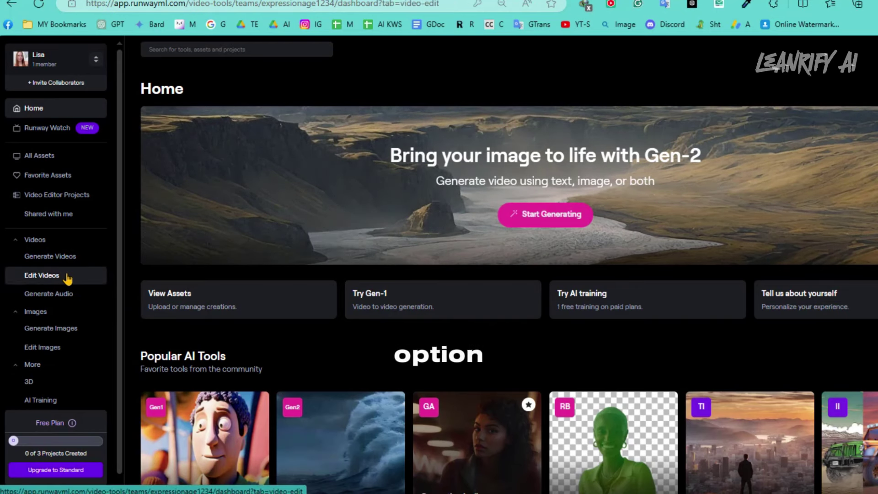
Step: Load the jogging clip into Runway Inpainting, enlarge the brush and paint out the woman
left_click(68, 278)
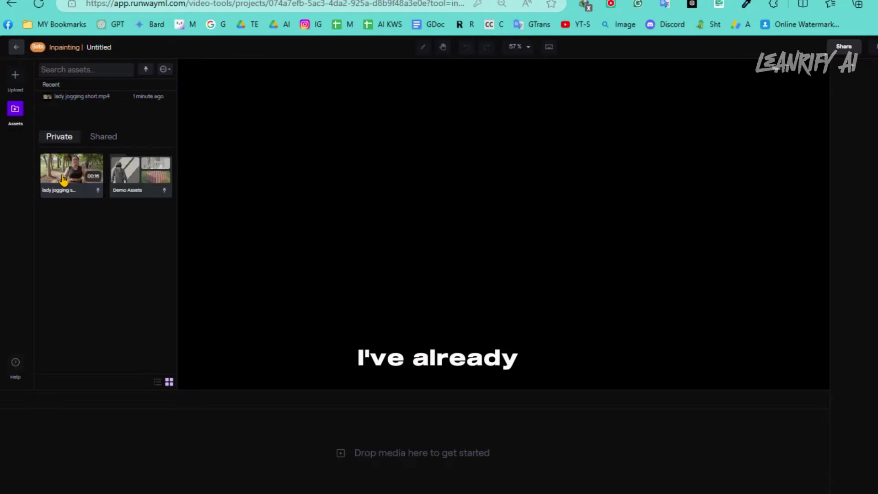
left_click_drag(64, 176, 241, 208)
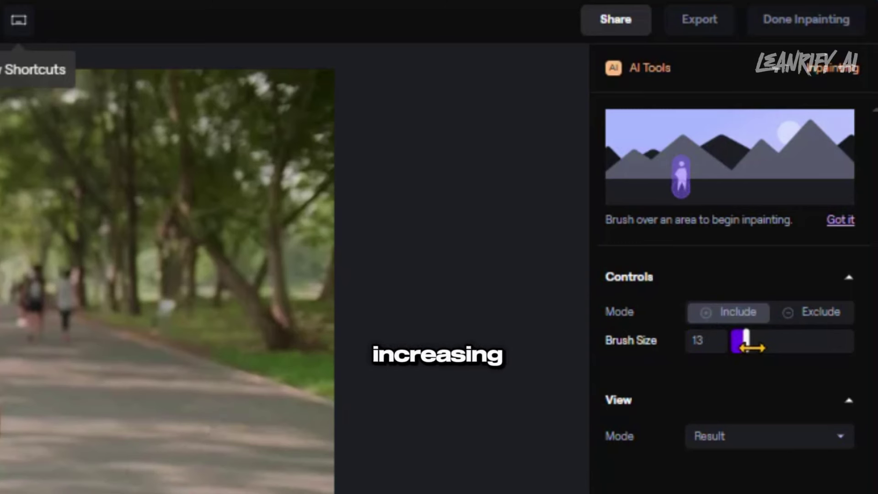
left_click_drag(764, 348, 777, 348)
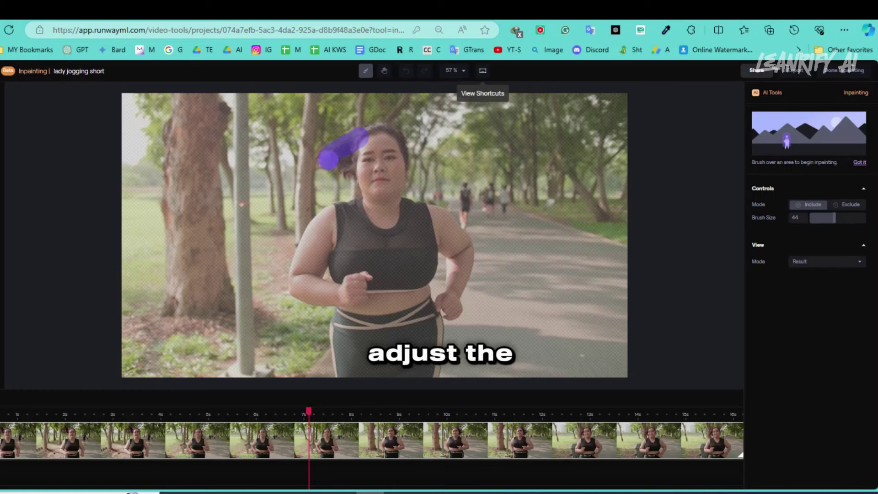
mouse_move(348, 151)
left_mouse_down()
mouse_move(303, 249)
mouse_move(451, 313)
mouse_move(383, 210)
mouse_move(399, 320)
mouse_move(373, 315)
mouse_move(341, 237)
mouse_move(348, 121)
mouse_move(462, 219)
mouse_move(420, 176)
mouse_move(480, 275)
left_mouse_up()
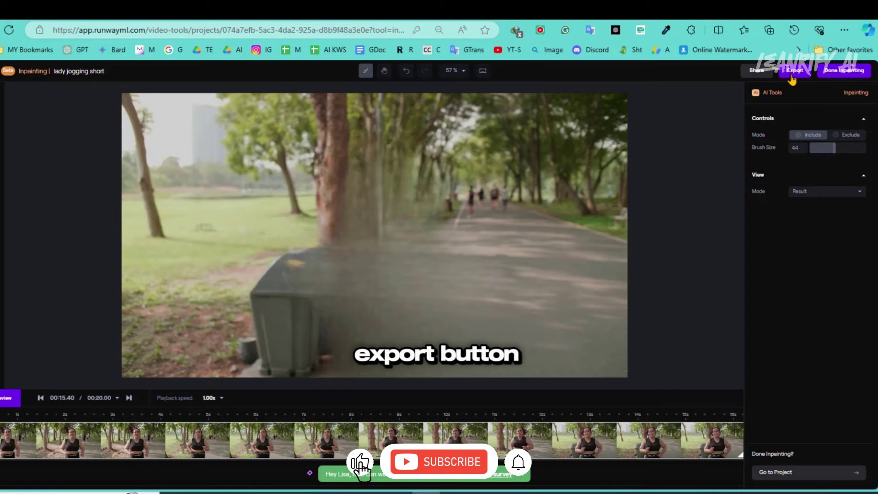
Step: Export the inpainted park clip as a video and download it from the assets
left_click(792, 74)
left_click(722, 238)
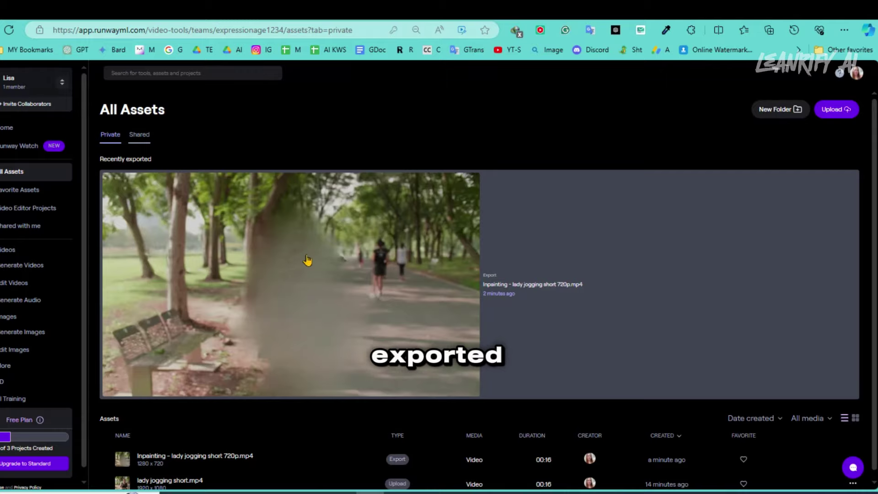
left_click(307, 259)
left_click(624, 145)
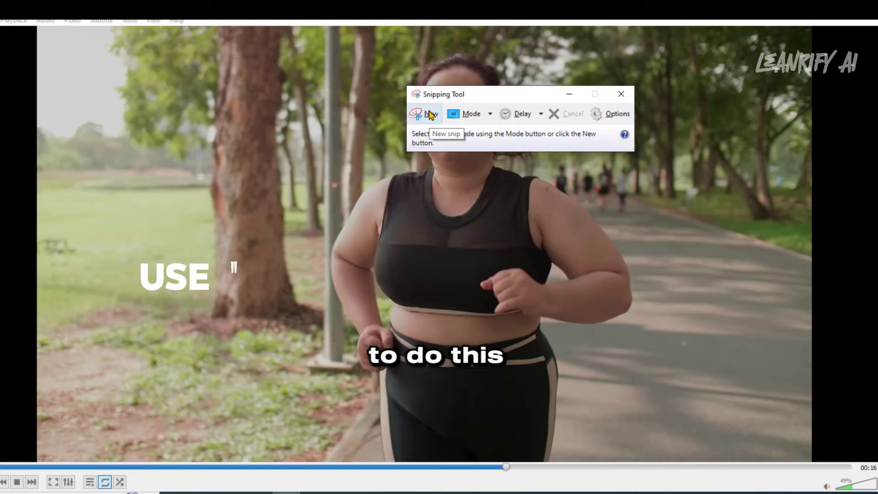
Step: Snip the full video frame showing the jogging woman and save the image
left_click(425, 114)
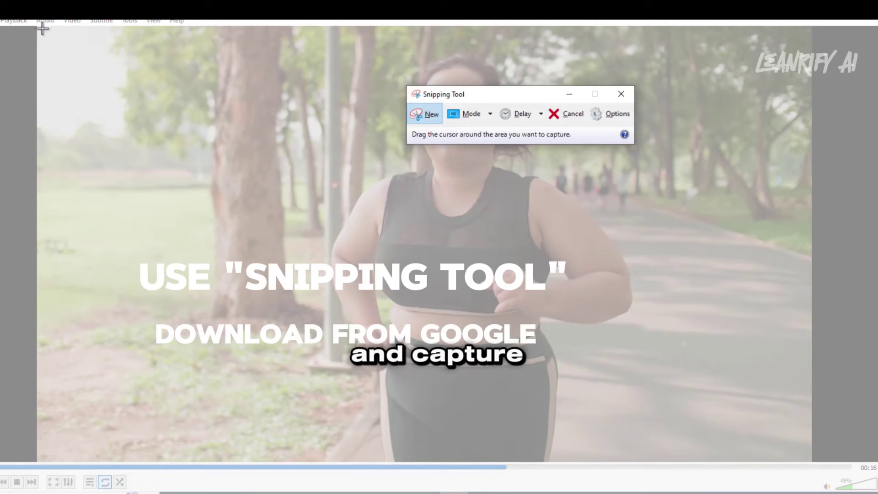
left_click_drag(42, 28, 813, 460)
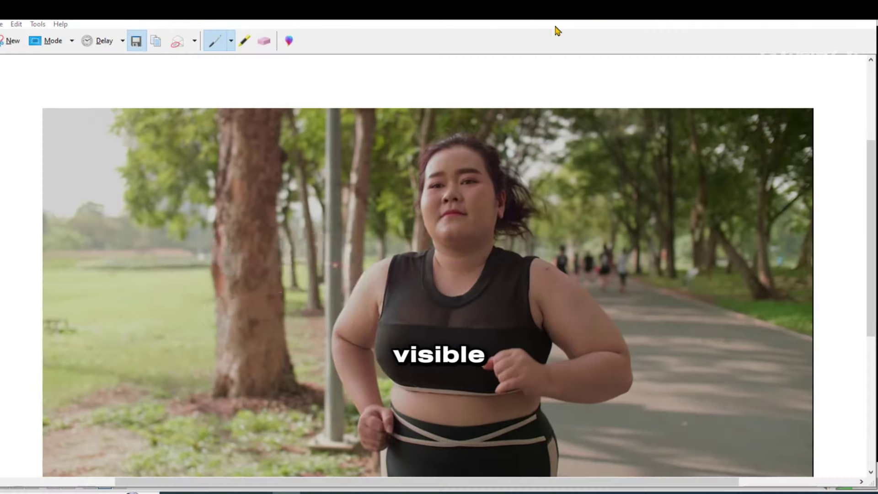
key("ctrl+s")
left_click(340, 284)
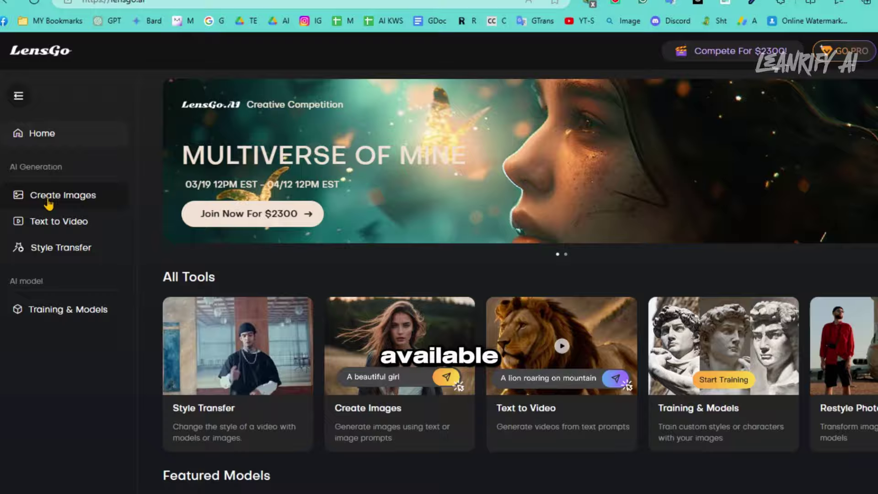
Step: Generate LensGo images from Capture.PNG with the prompt 'a blue bald alien women'
left_click(48, 199)
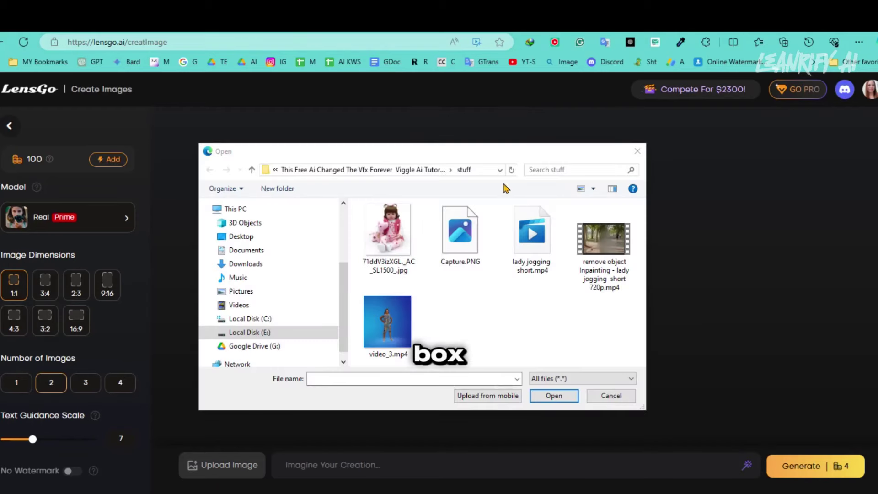
double_click(457, 251)
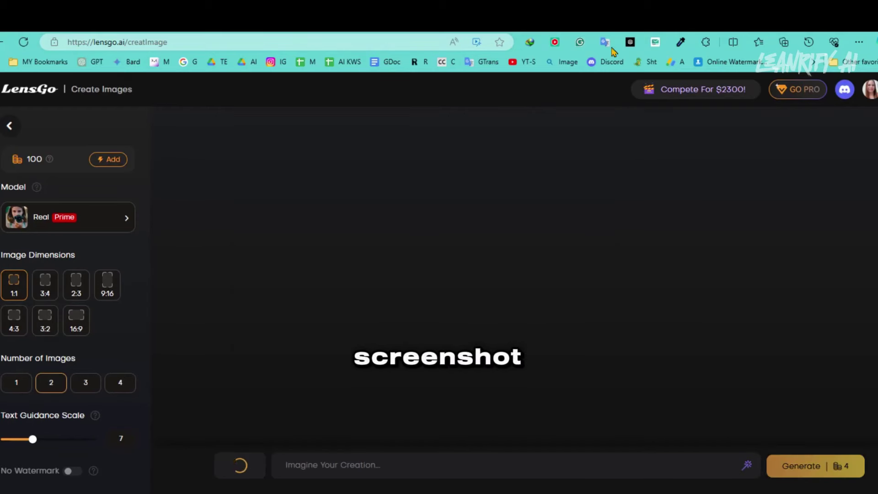
left_click(425, 465)
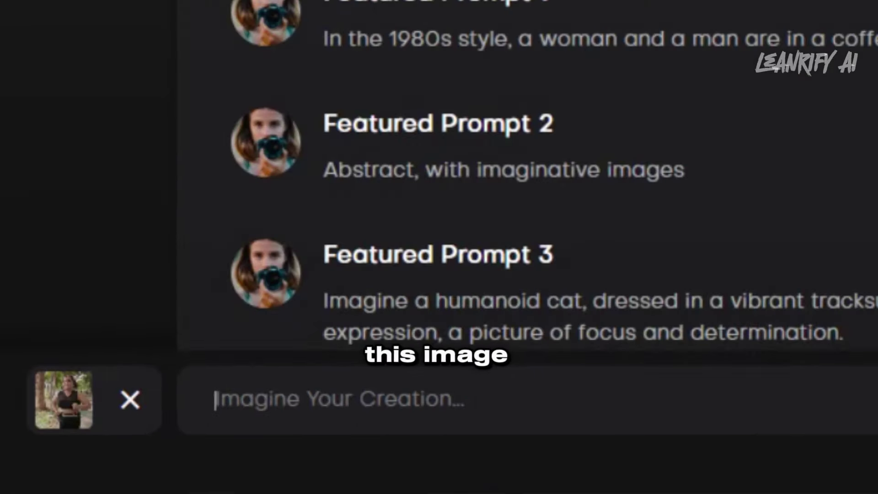
type("a blue bald alien wome")
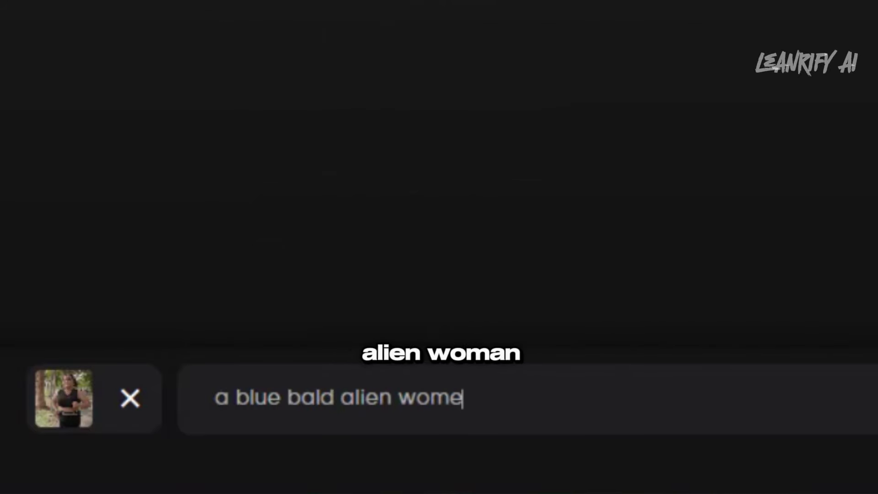
type("n")
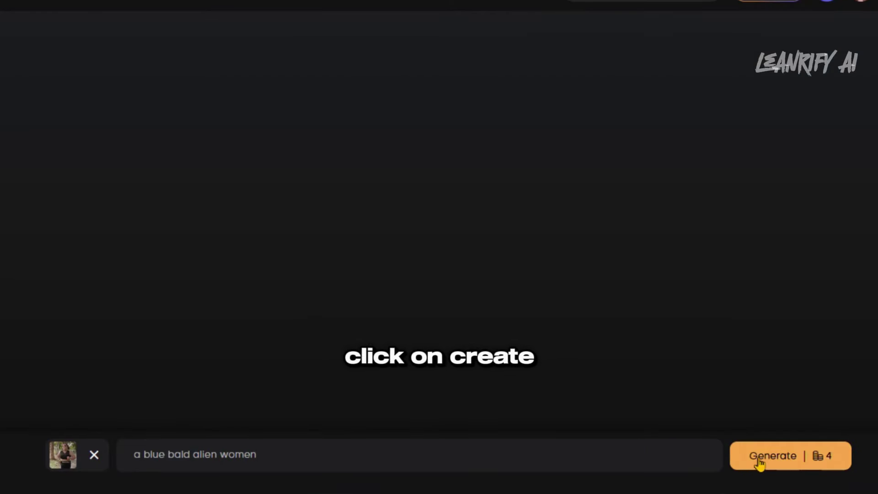
left_click(758, 461)
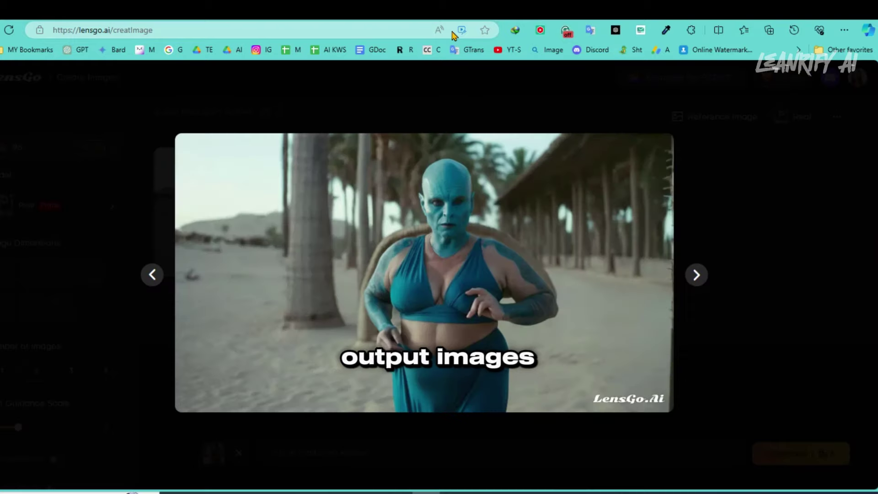
Step: Move to the second alien image in the dark dress and download it
left_click(699, 280)
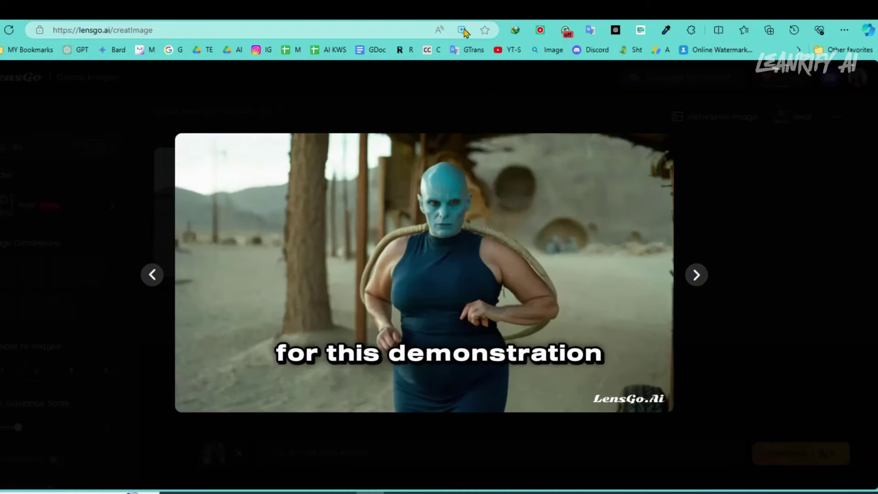
key("Escape")
left_click(504, 262)
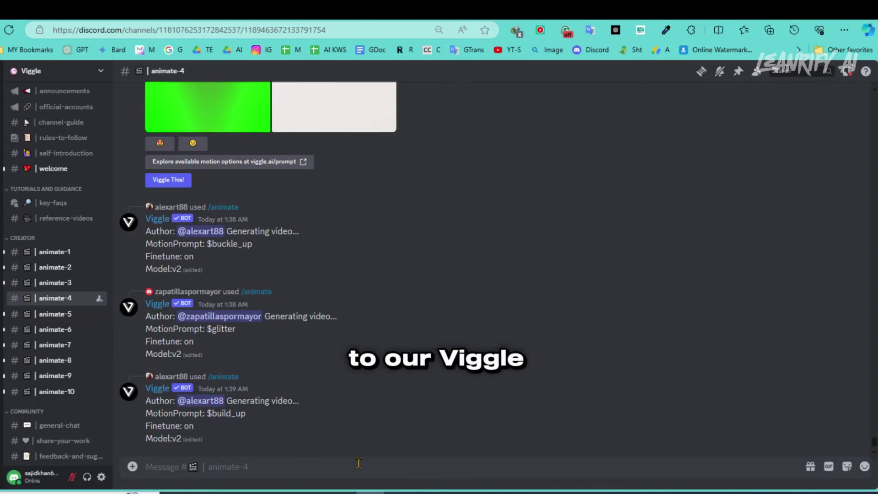
Step: Run Viggle /mix with Alien Women.png and lady jogging short.mp4, Green background, finetune On
type("/")
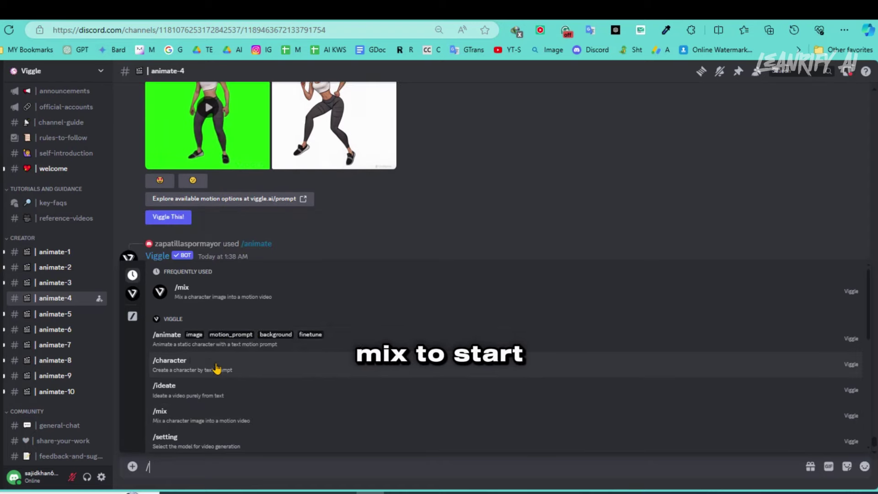
left_click(248, 420)
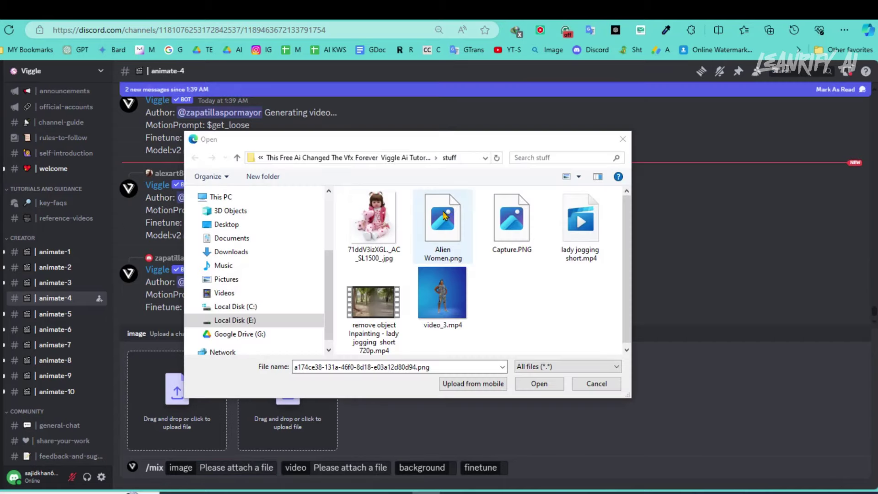
double_click(446, 214)
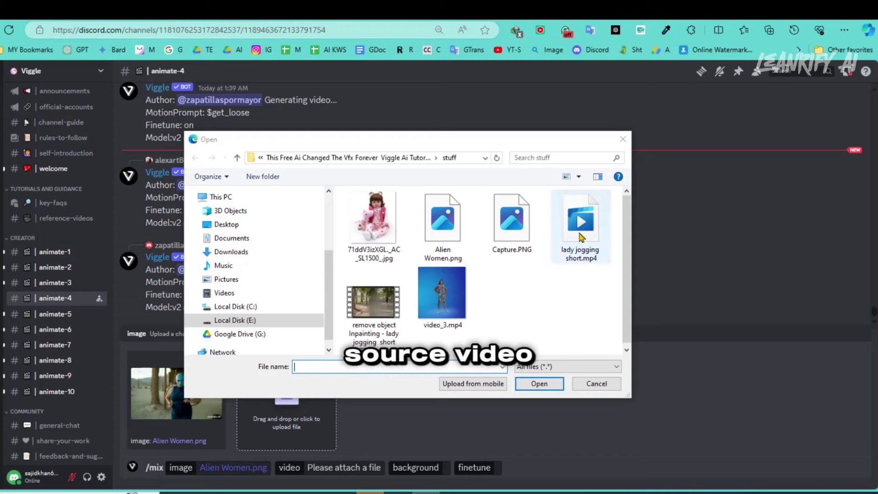
double_click(577, 224)
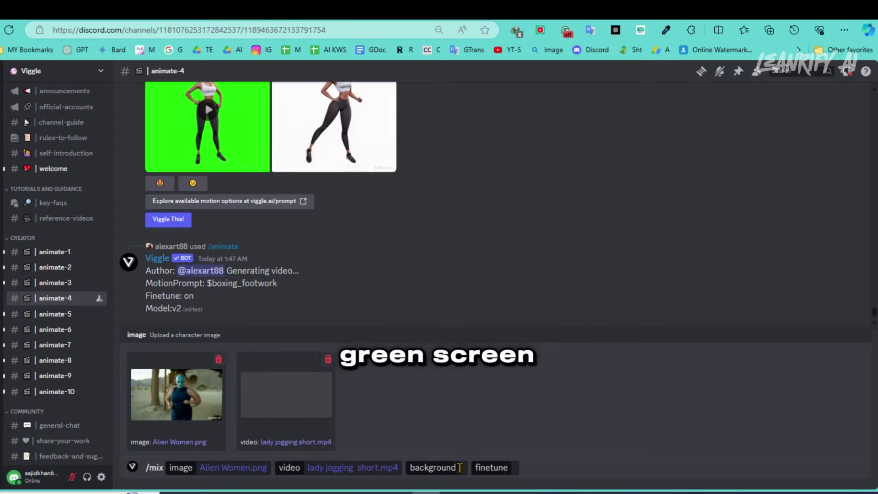
left_click(459, 468)
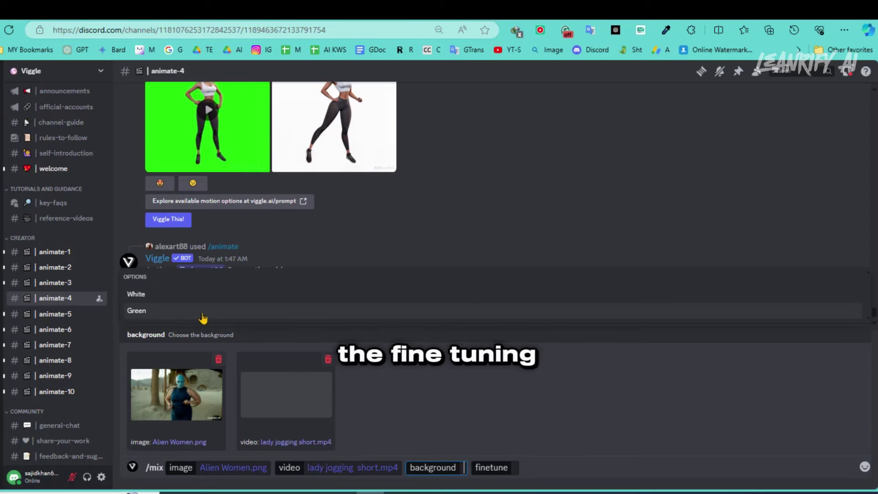
left_click(160, 317)
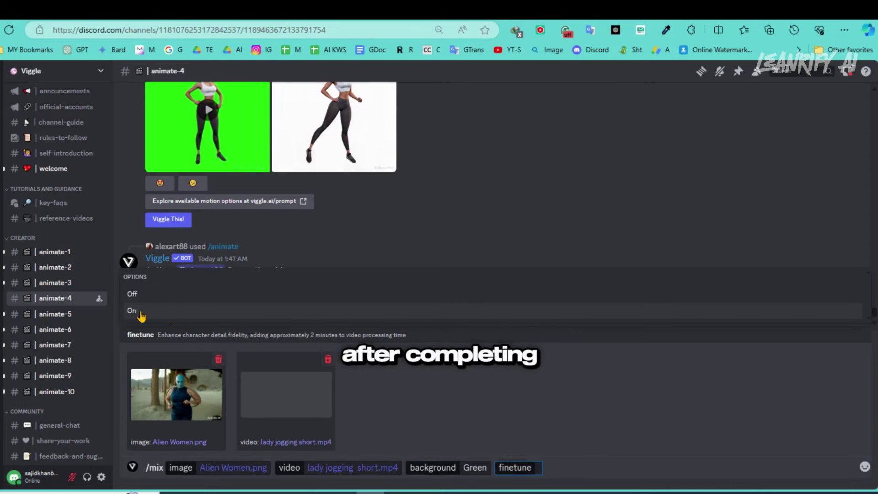
left_click(159, 316)
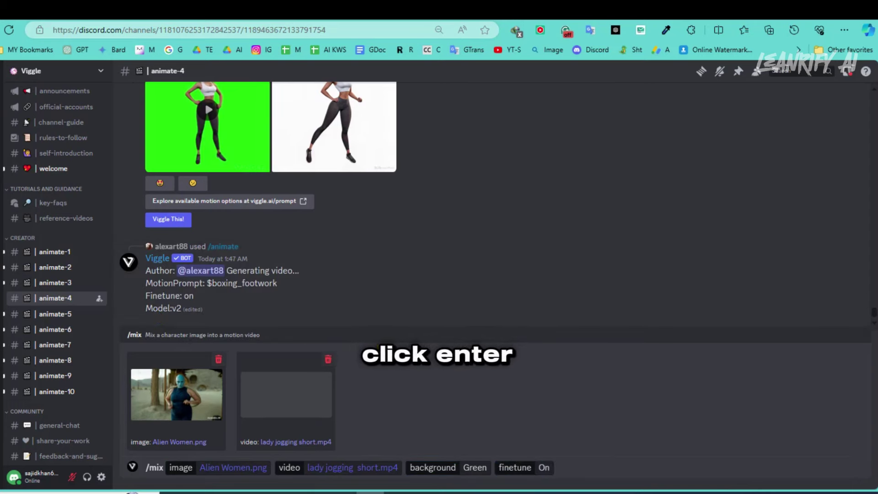
key("Return")
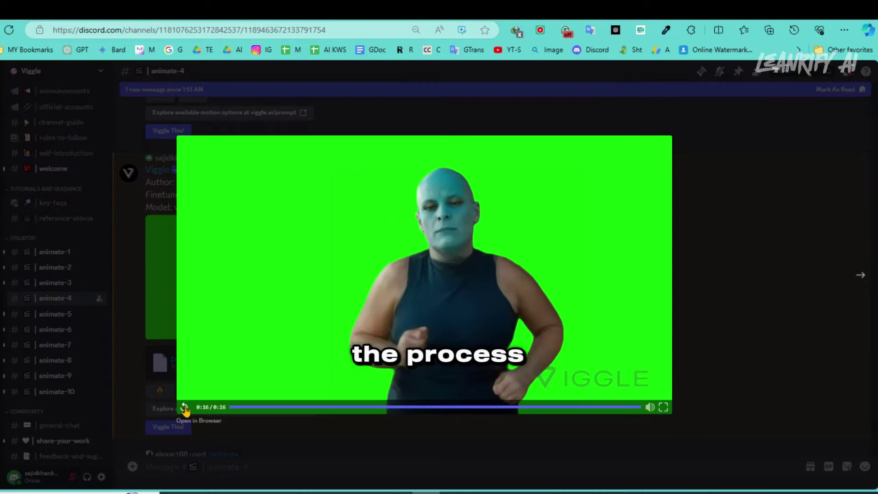
Step: Replay the green-screen alien jogging video, then download it from Discord
left_click(185, 407)
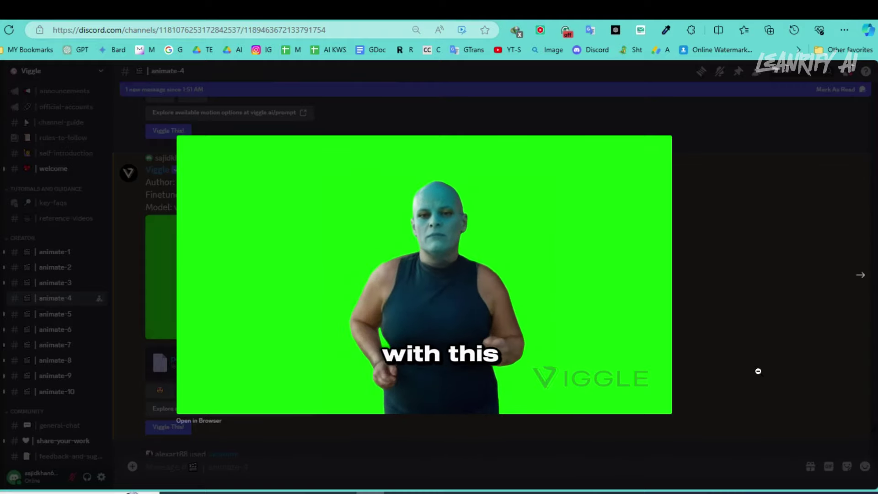
left_click(758, 371)
left_click(261, 224)
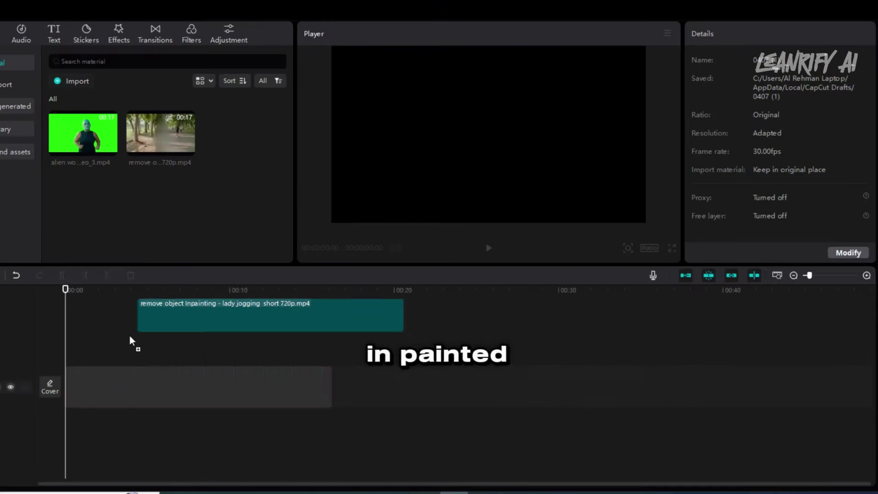
Step: Place the park jogging clip on the timeline with the green-screen alien clip stacked above it
left_click_drag(160, 132, 94, 382)
left_click_drag(84, 128, 68, 384)
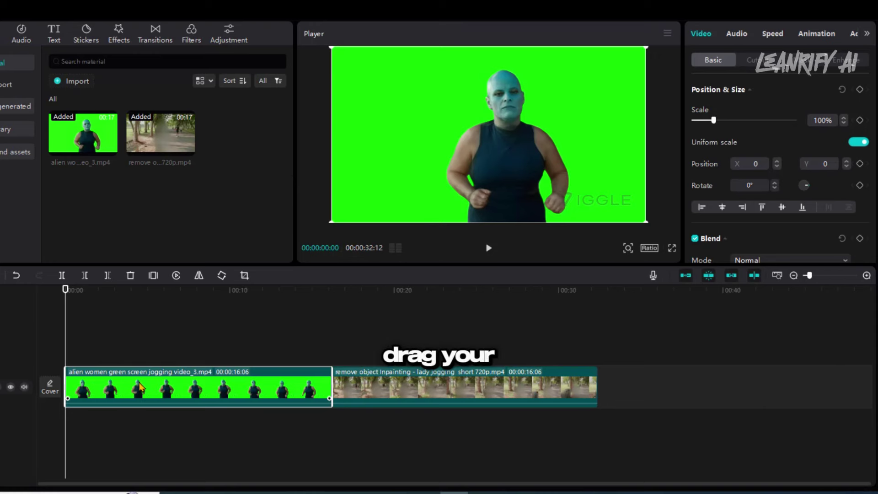
left_click_drag(139, 387, 143, 364)
Step: Chroma-key the alien overlay by sampling its green background and raising Strength, then preview the result
left_click(74, 290)
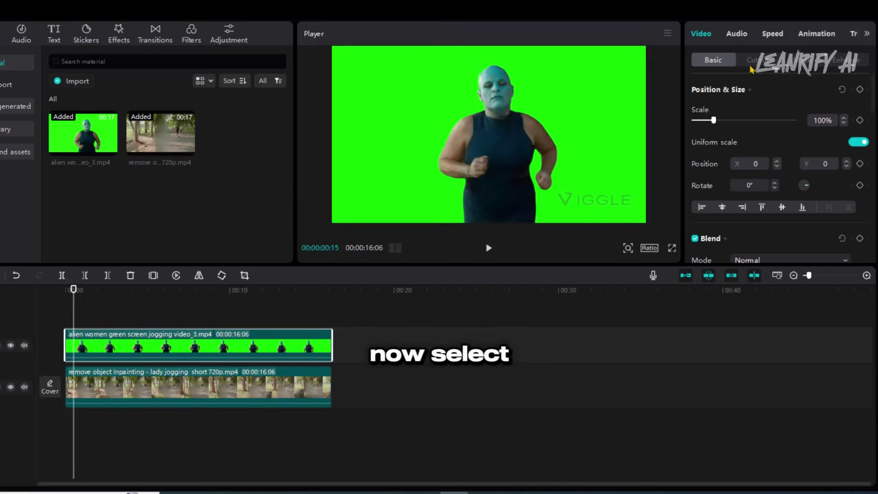
left_click(757, 60)
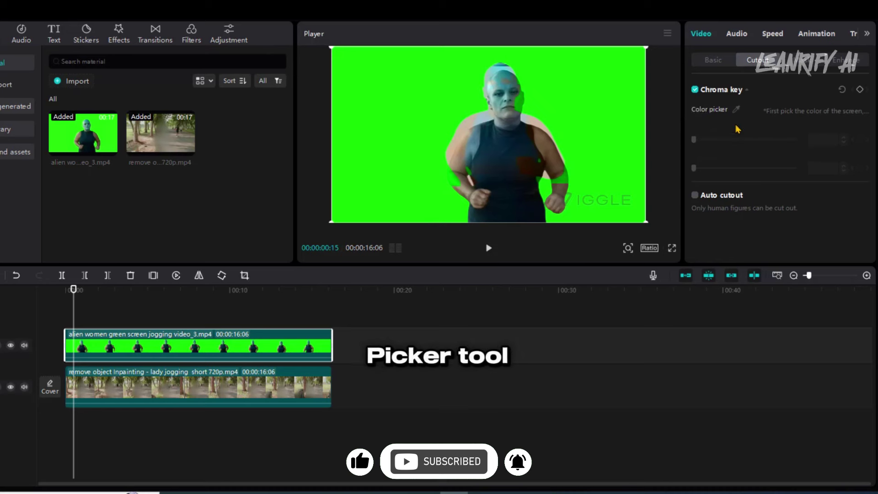
left_click(736, 109)
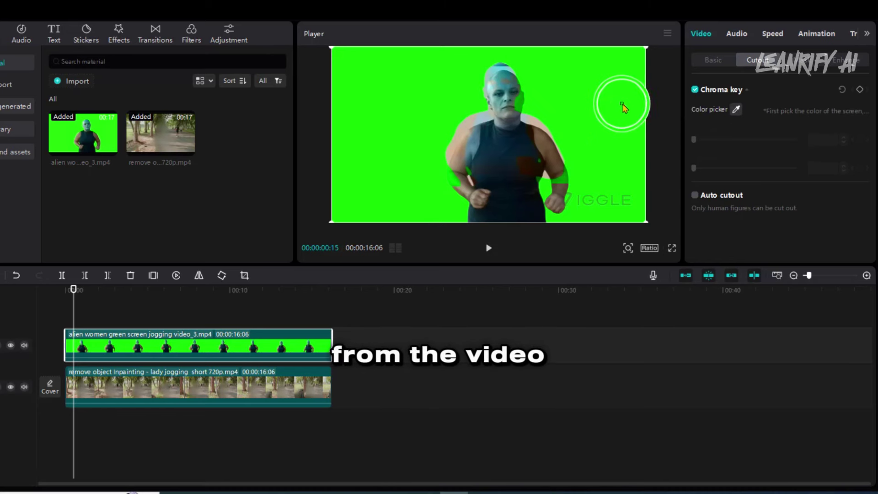
left_click(594, 128)
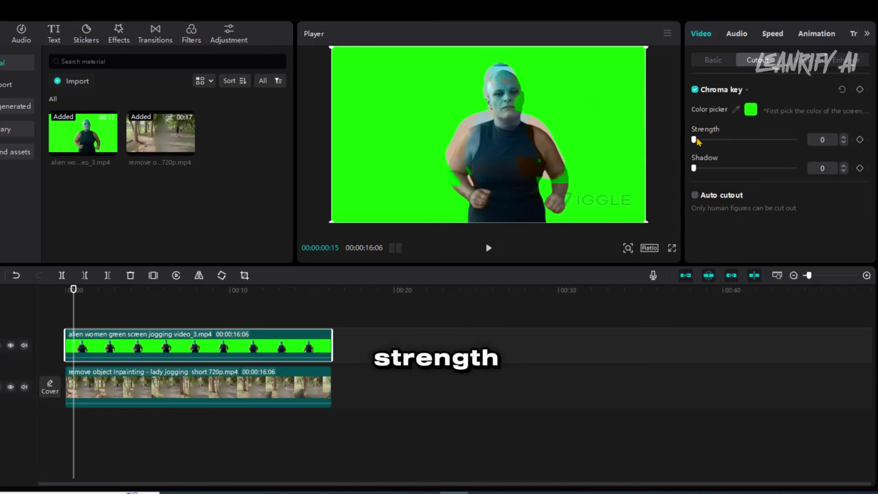
left_click_drag(703, 140, 719, 139)
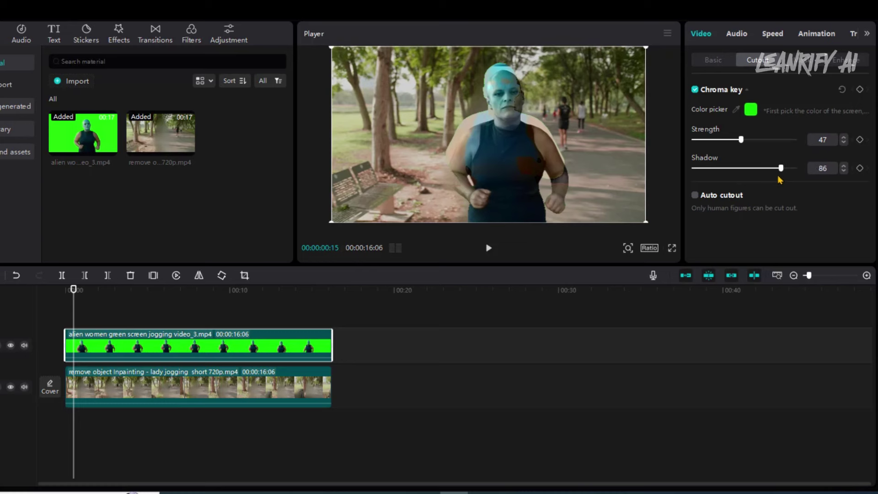
left_click(220, 291)
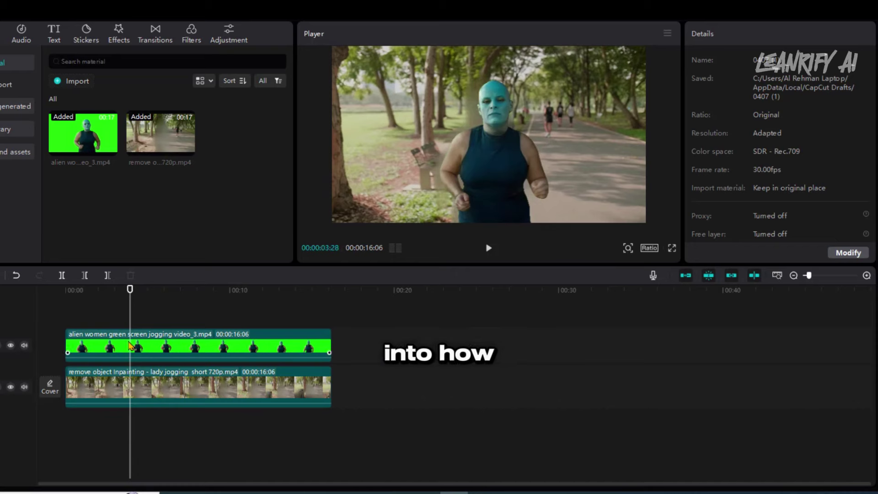
left_click(129, 346)
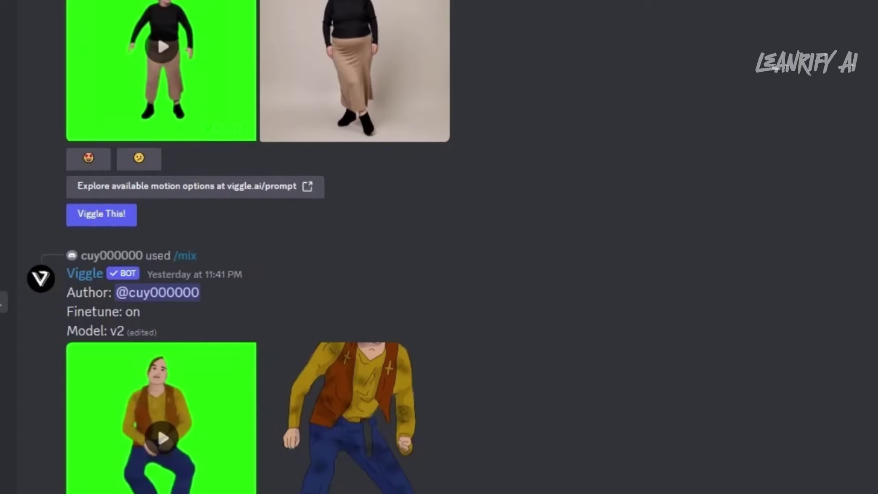
scroll(257, 247, "up", 4)
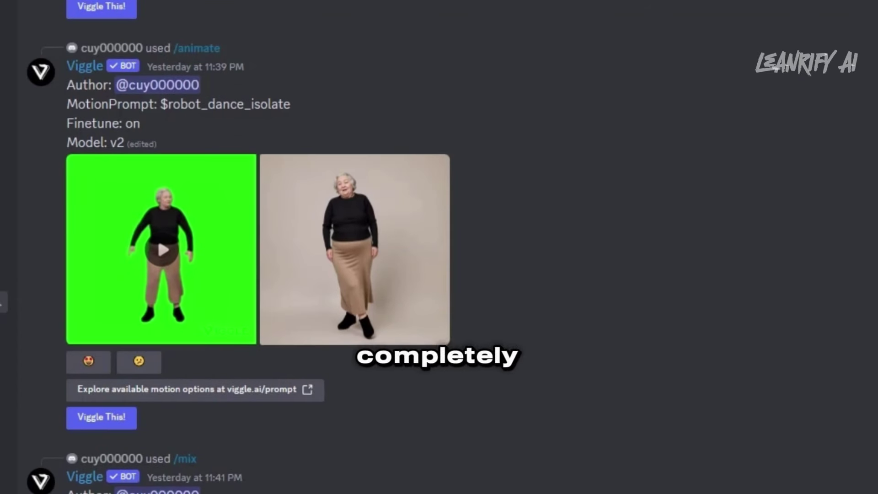
scroll(600, 377, "down", 4)
scroll(600, 377, "down", 4)
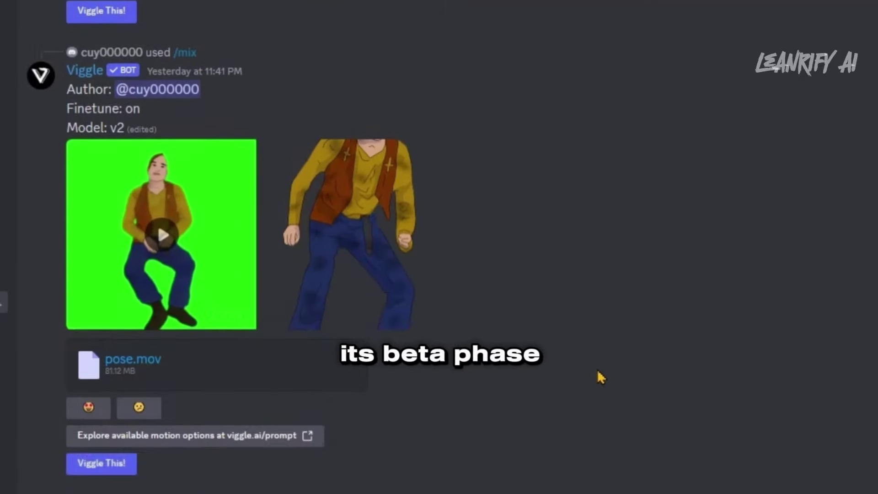
scroll(600, 377, "down", 4)
scroll(600, 377, "down", 10)
scroll(600, 377, "down", 1)
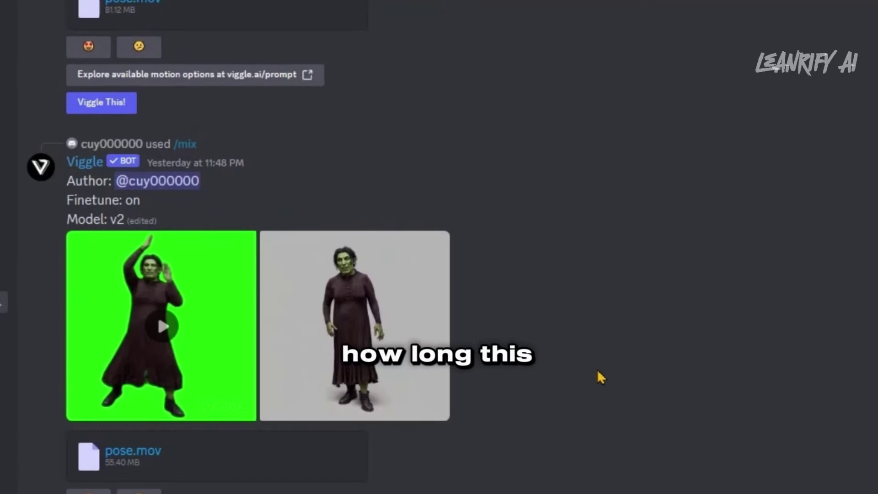
scroll(600, 377, "down", 5)
scroll(600, 378, "down", 4)
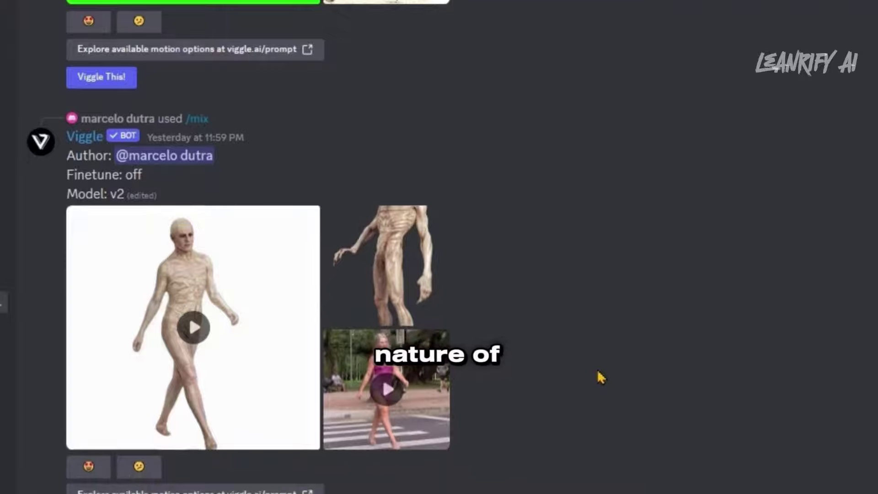
scroll(600, 377, "down", 8)
scroll(600, 377, "down", 6)
scroll(600, 377, "down", 5)
scroll(600, 378, "down", 5)
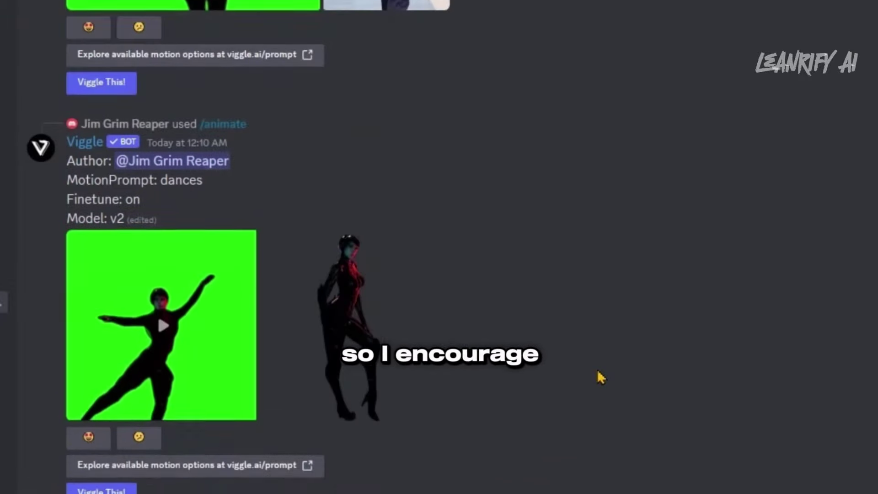
scroll(600, 377, "down", 6)
scroll(600, 377, "down", 5)
scroll(600, 377, "down", 3)
scroll(600, 377, "down", 10)
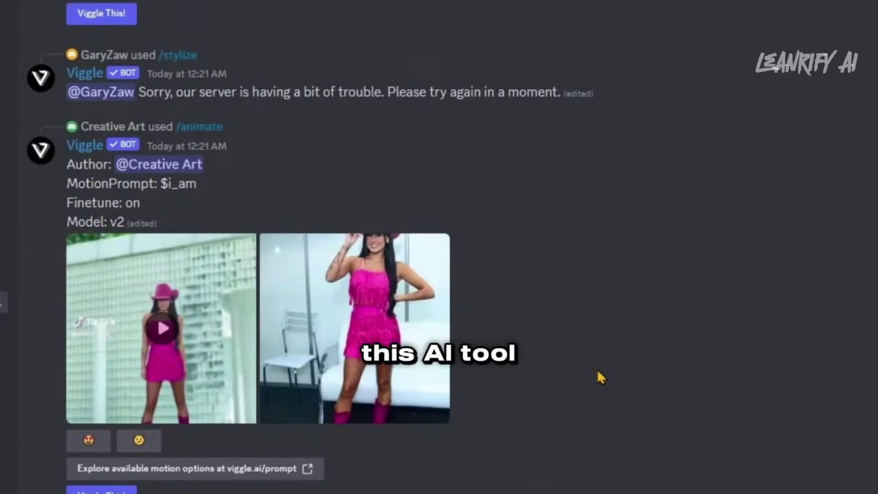